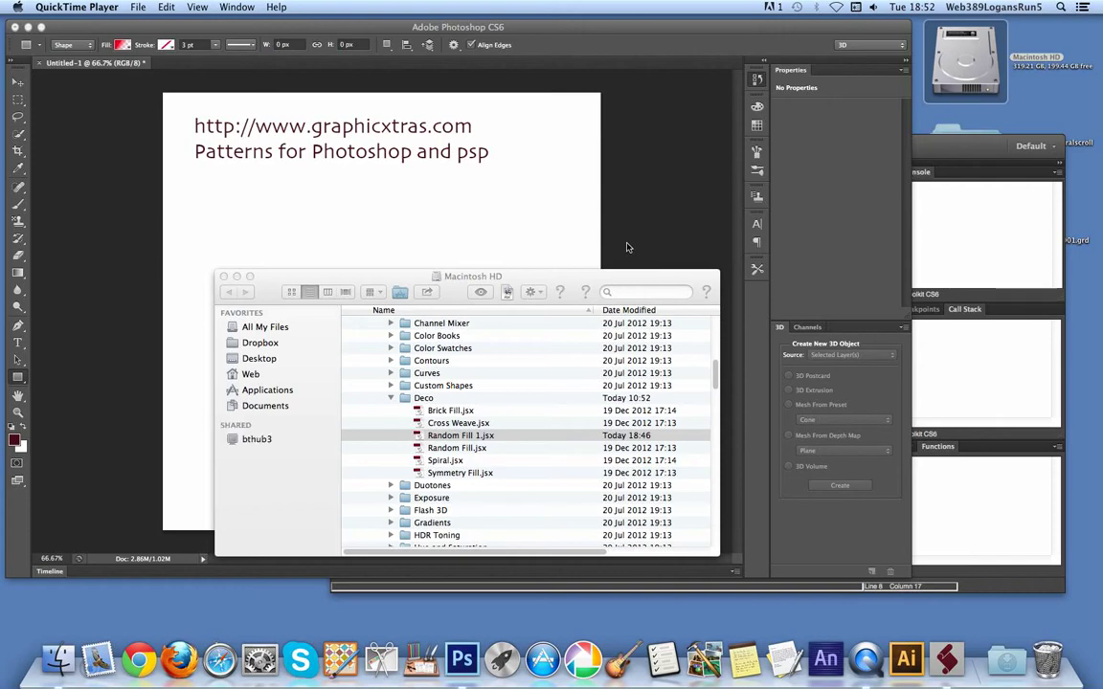
- Switch from the Deco scripts Finder window back to the blank Photoshop document
{"action": "left_click", "coordinate": [355, 28]}
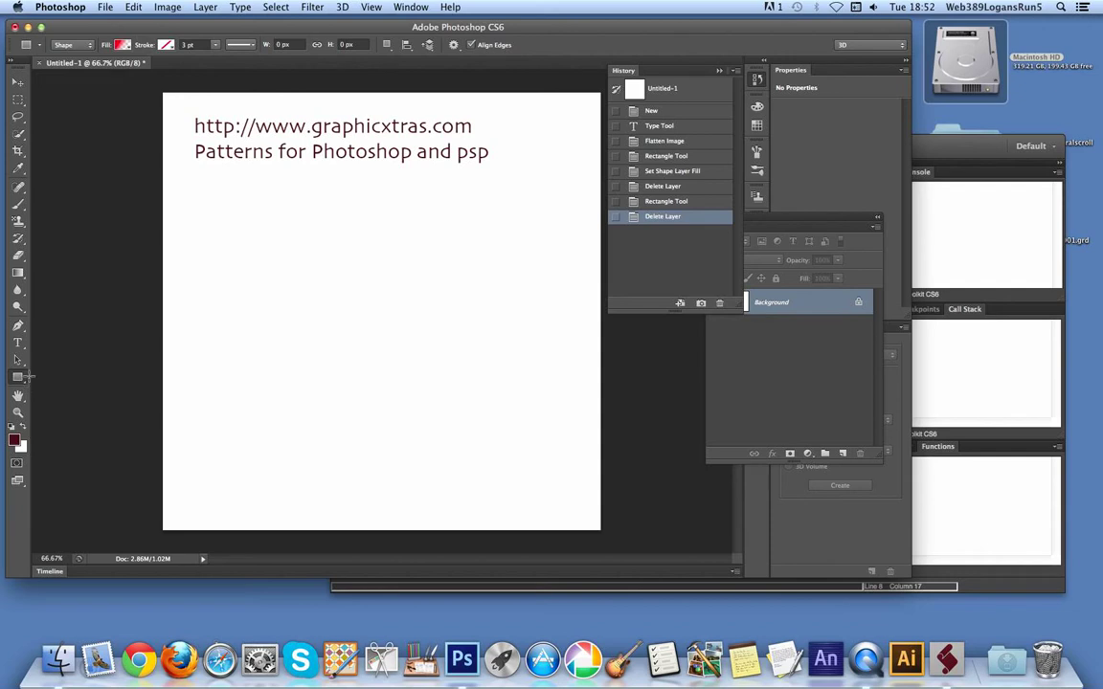
- Keep the Rectangle tool in Shape mode and give shapes a red-to-transparent linear gradient fill
{"action": "left_click", "coordinate": [86, 45]}
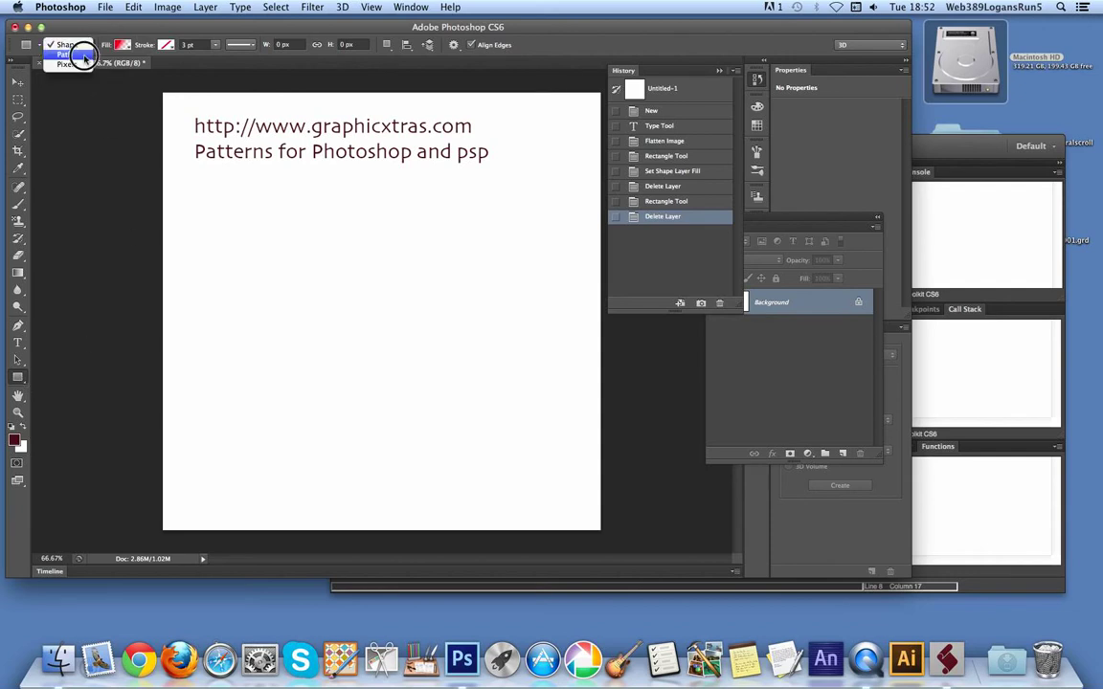
{"action": "left_click", "coordinate": [81, 45]}
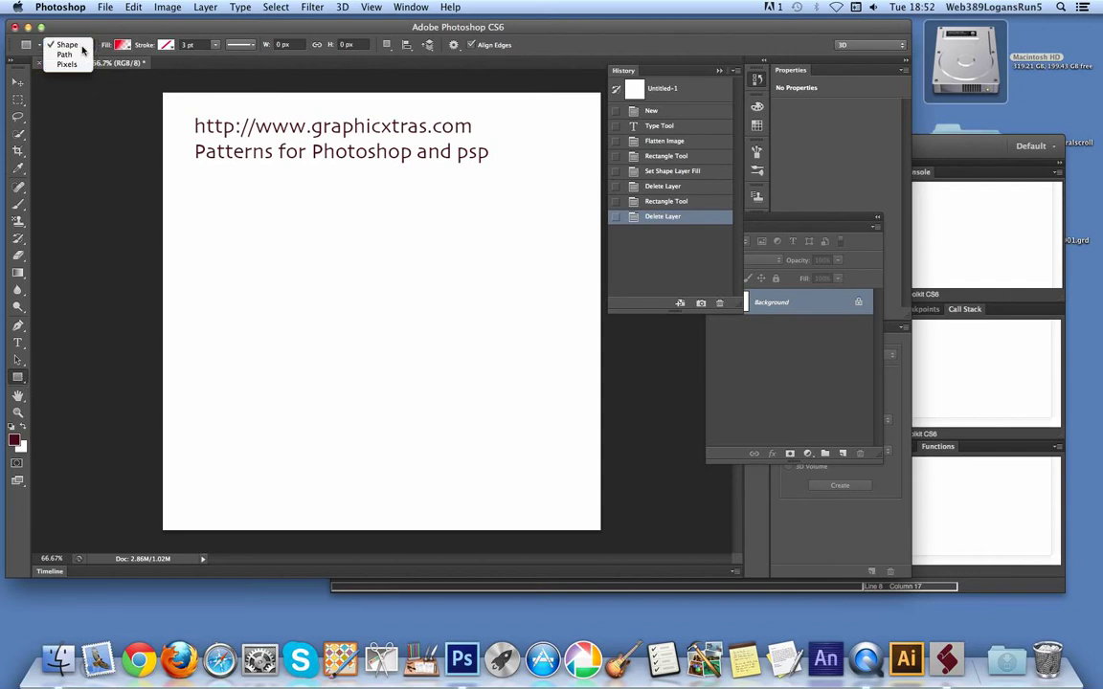
{"action": "left_click", "coordinate": [121, 45]}
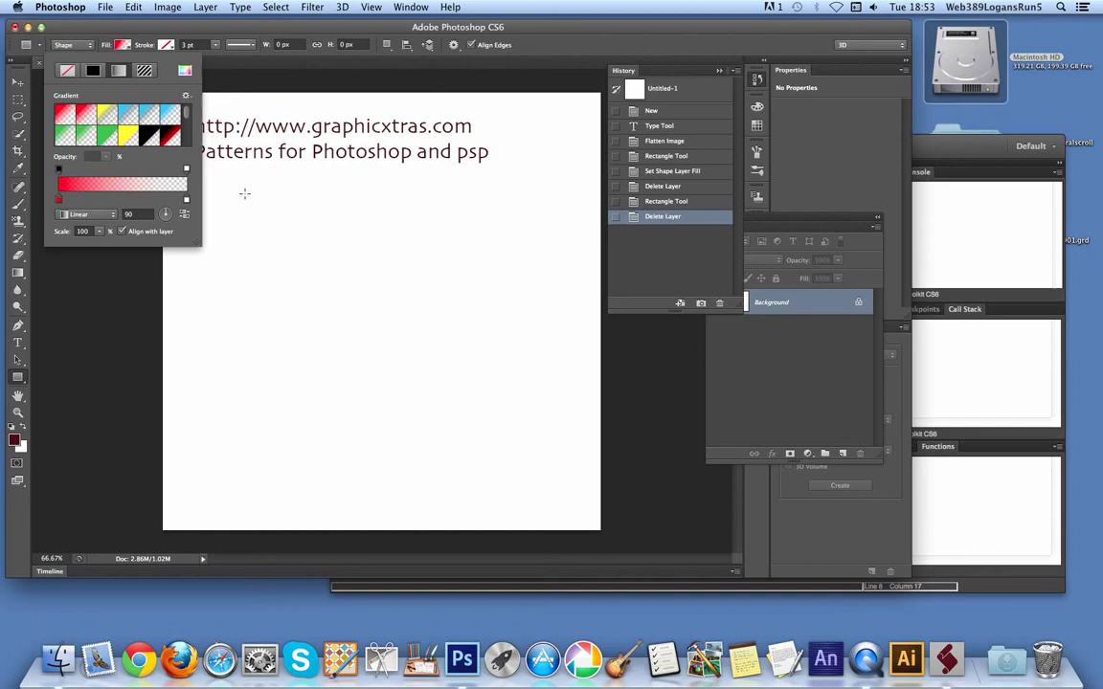
- Draw a tall rectangle and change its gradient angle from 90 to 0, so red fades rightward
{"action": "left_click_drag", "start_coordinate": [271, 214], "coordinate": [334, 424]}
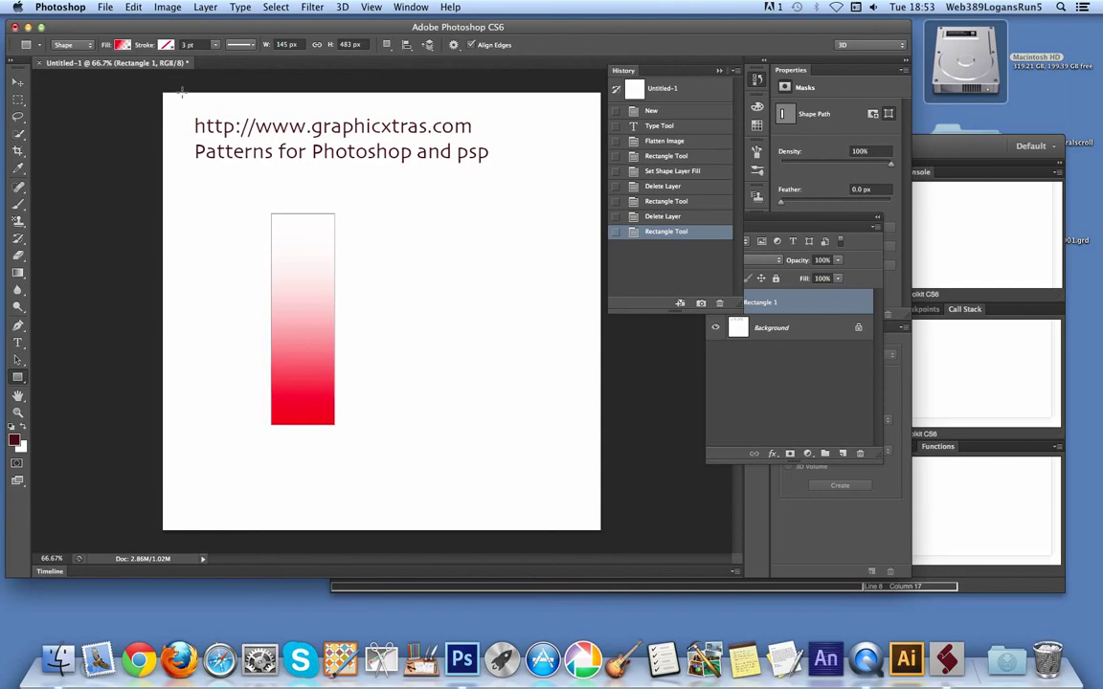
{"action": "left_click", "coordinate": [124, 45]}
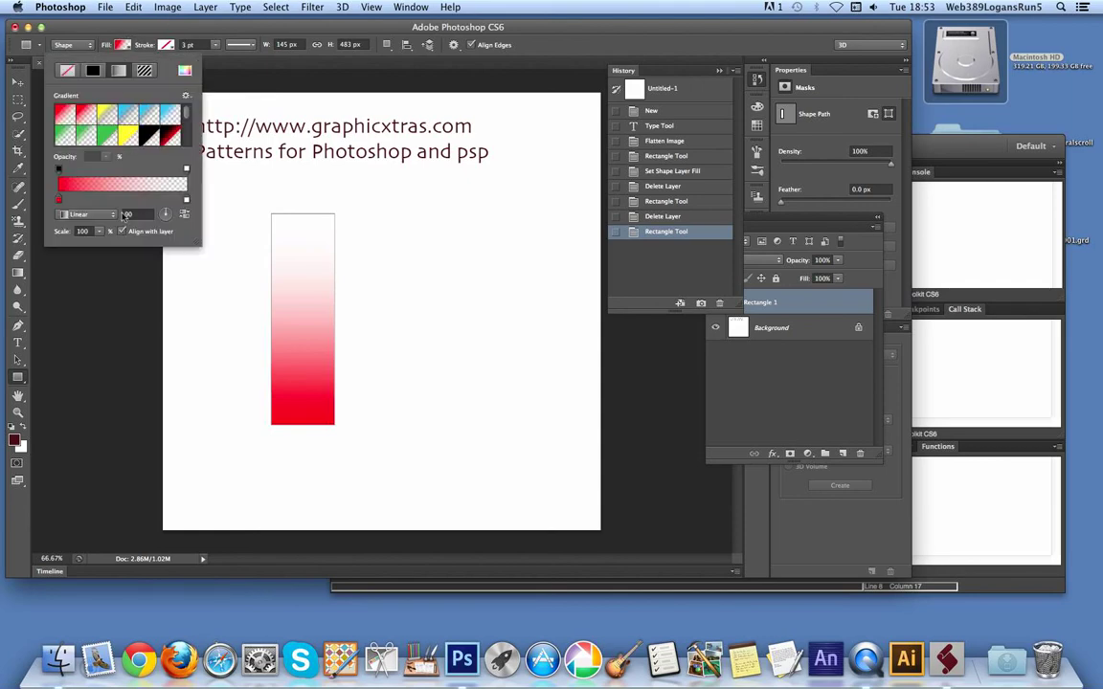
{"action": "left_click", "coordinate": [137, 214]}
{"action": "type", "text": "0"}
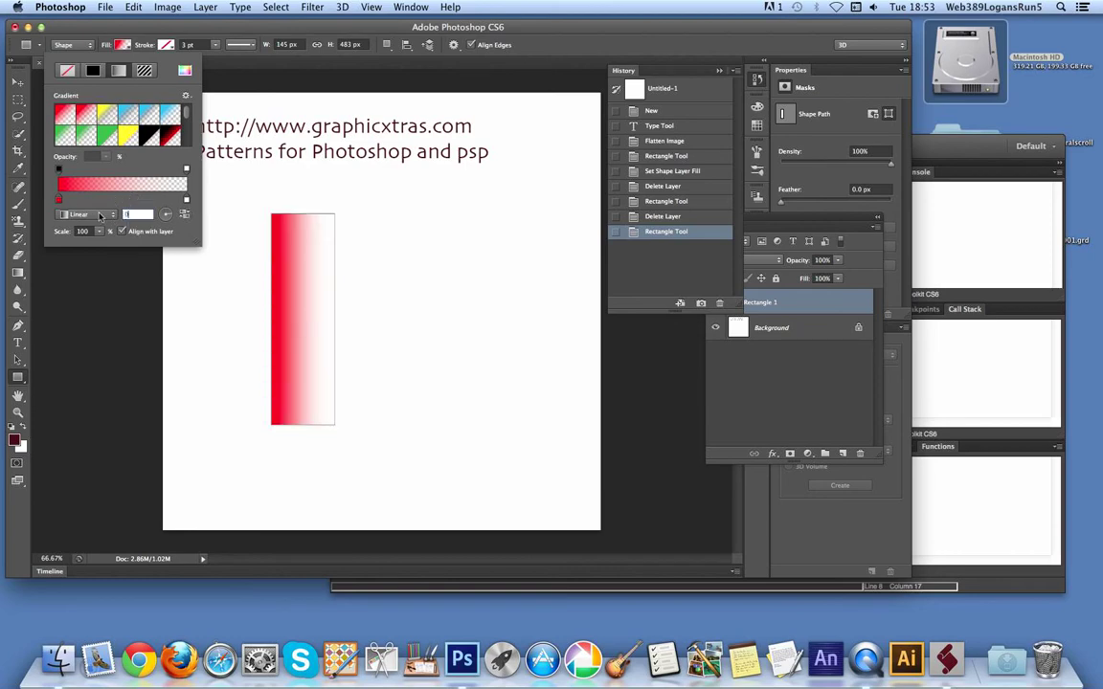
{"action": "left_click", "coordinate": [267, 70]}
{"action": "left_click", "coordinate": [18, 81]}
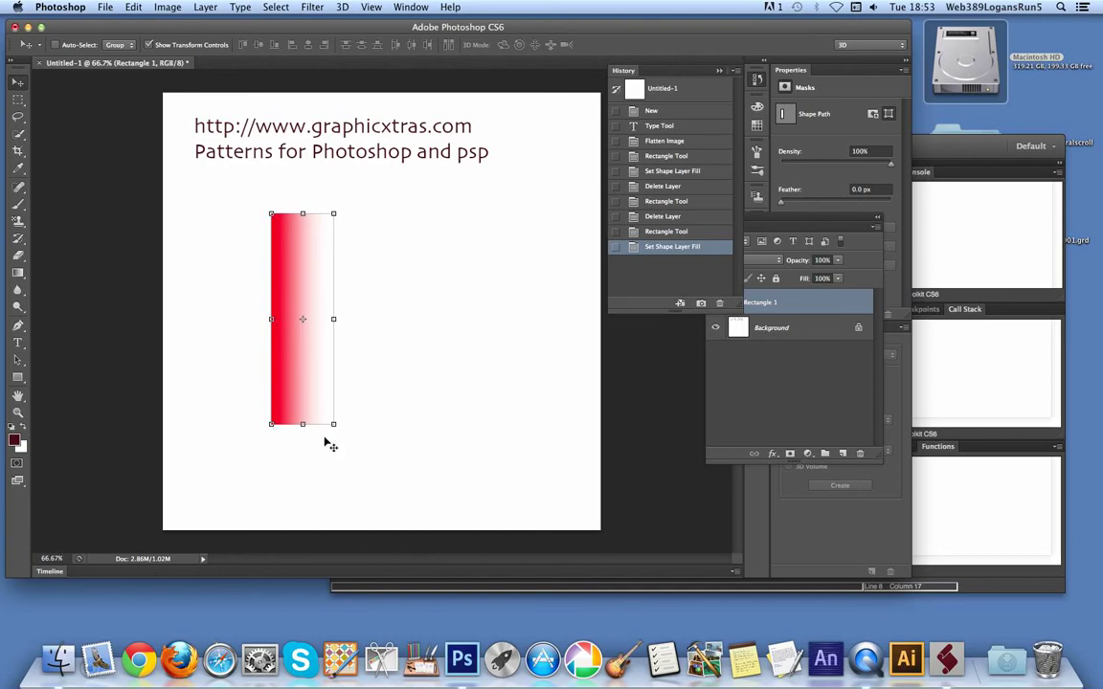
- Delete the white Background layer and marquee-select a box around the red bar
{"action": "left_click", "coordinate": [756, 327]}
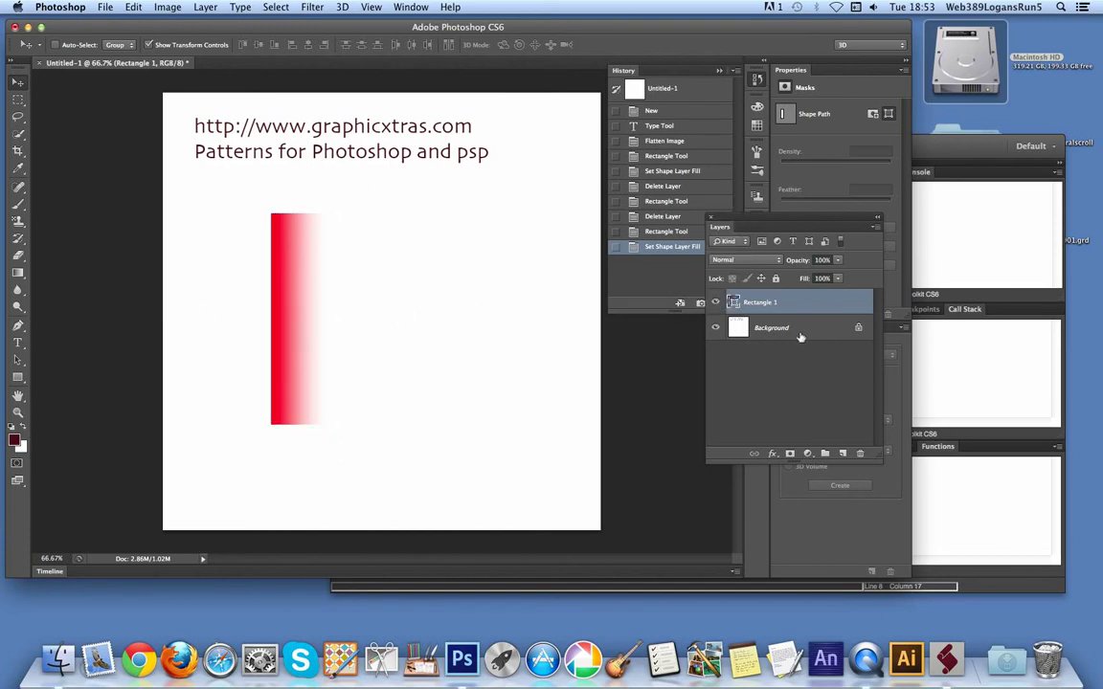
{"action": "left_click", "coordinate": [860, 454]}
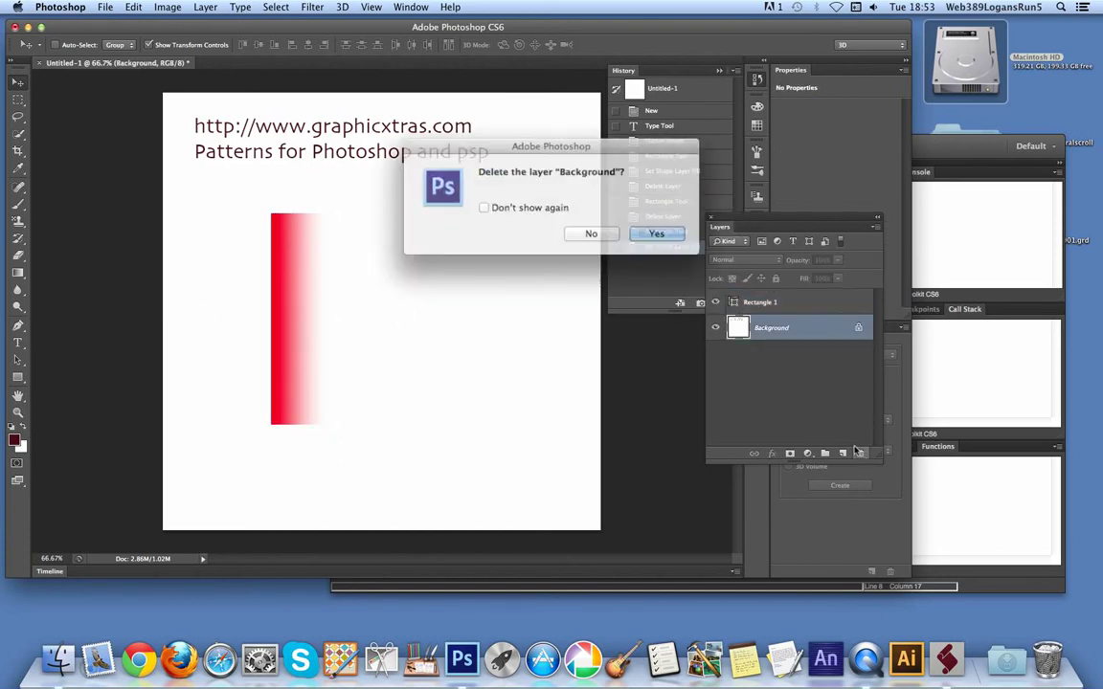
{"action": "left_click", "coordinate": [639, 229]}
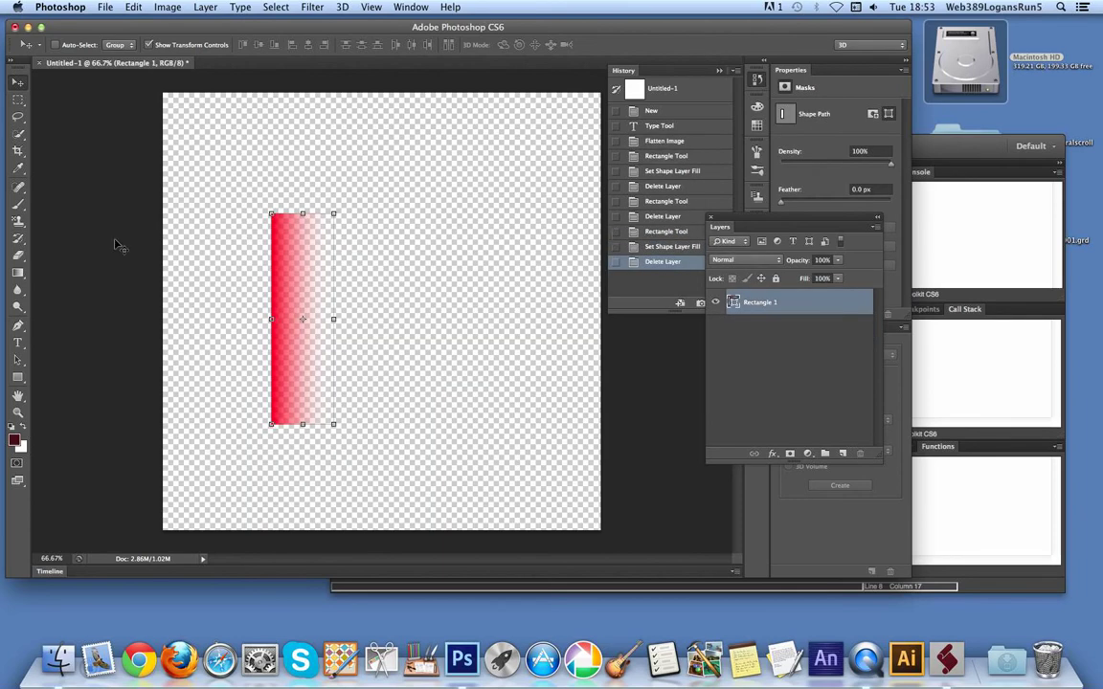
{"action": "left_click", "coordinate": [18, 100]}
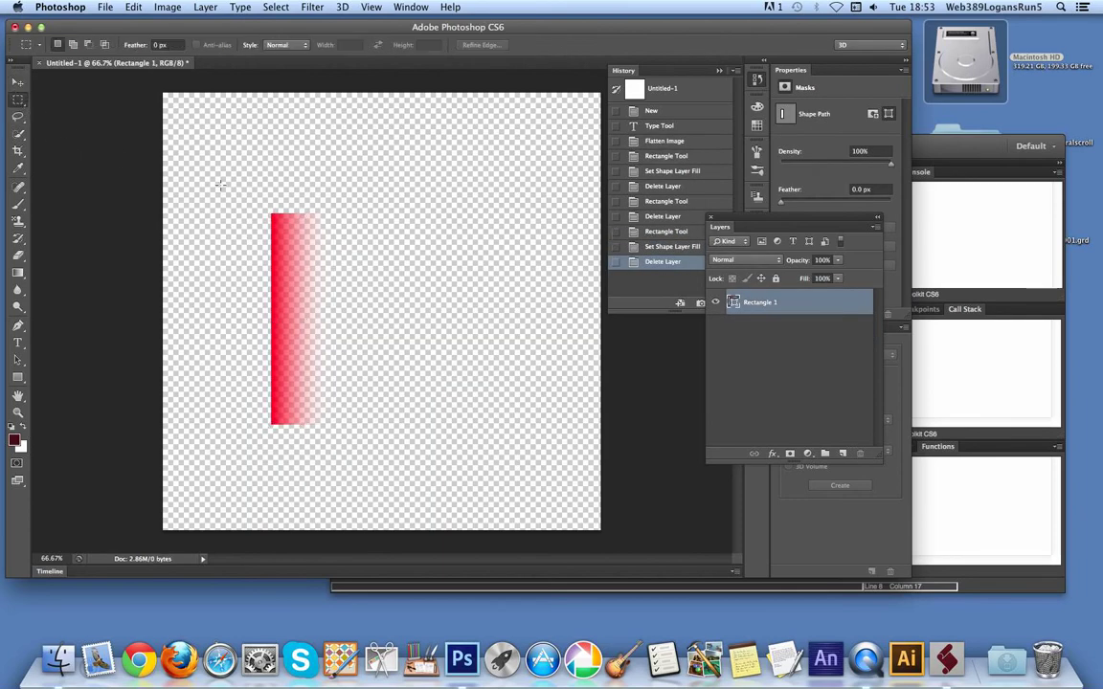
{"action": "left_click_drag", "start_coordinate": [264, 207], "coordinate": [372, 433]}
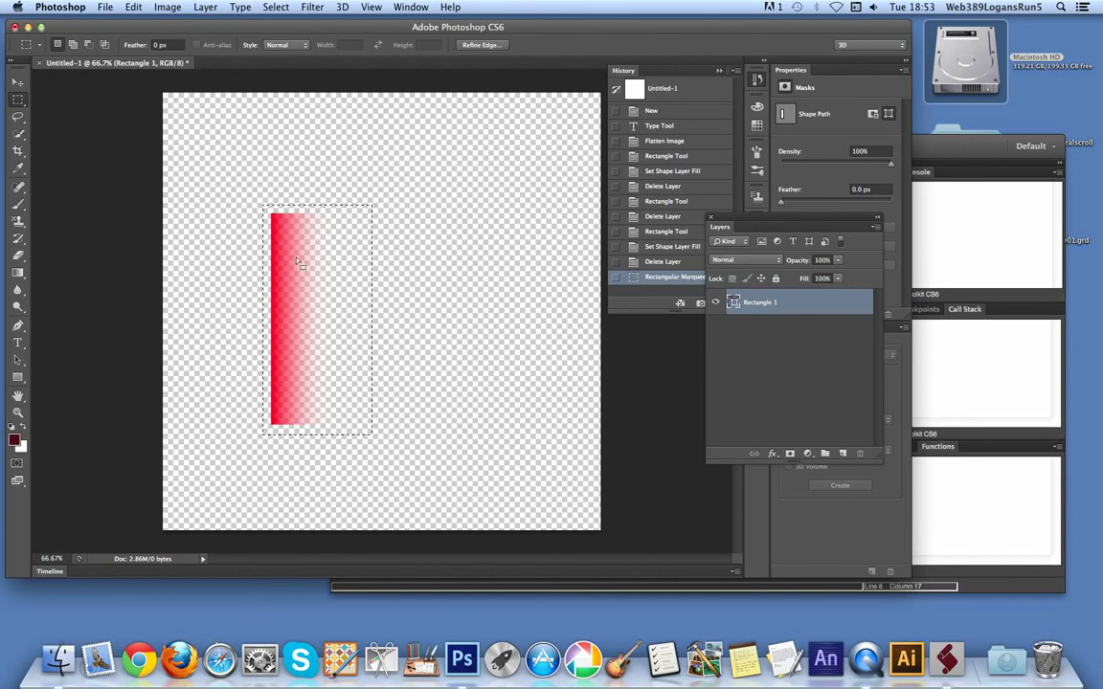
- Define the selected bar as 'Pattern 2' and switch to the Random Fill 1.jsx script
{"action": "left_click", "coordinate": [133, 7]}
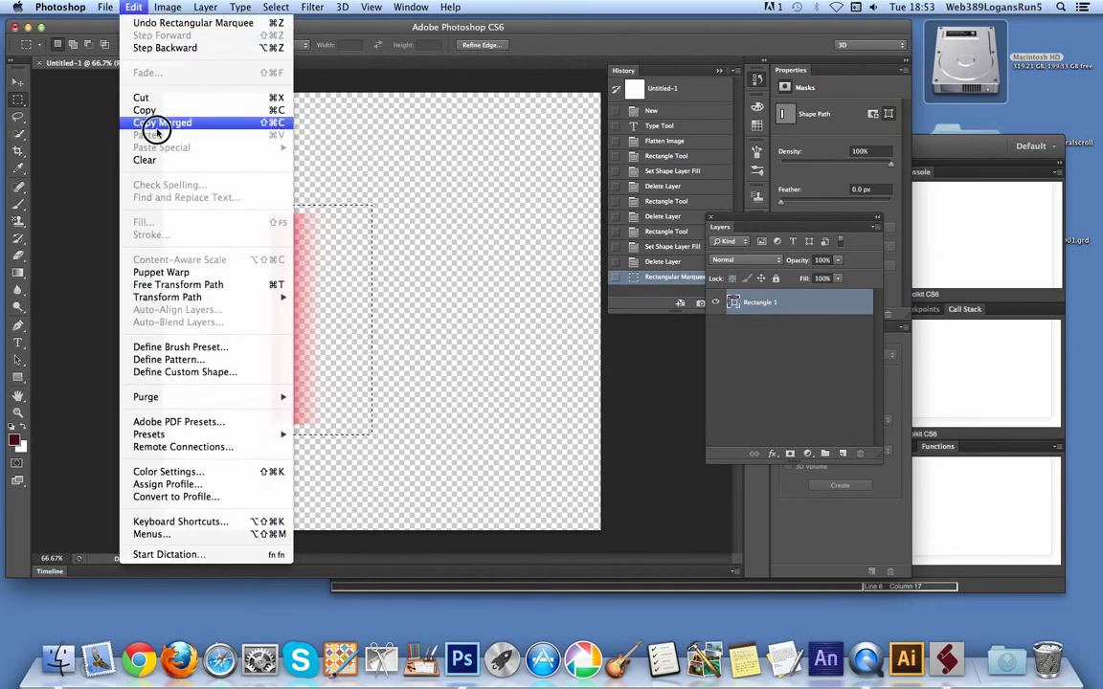
{"action": "left_click", "coordinate": [182, 360]}
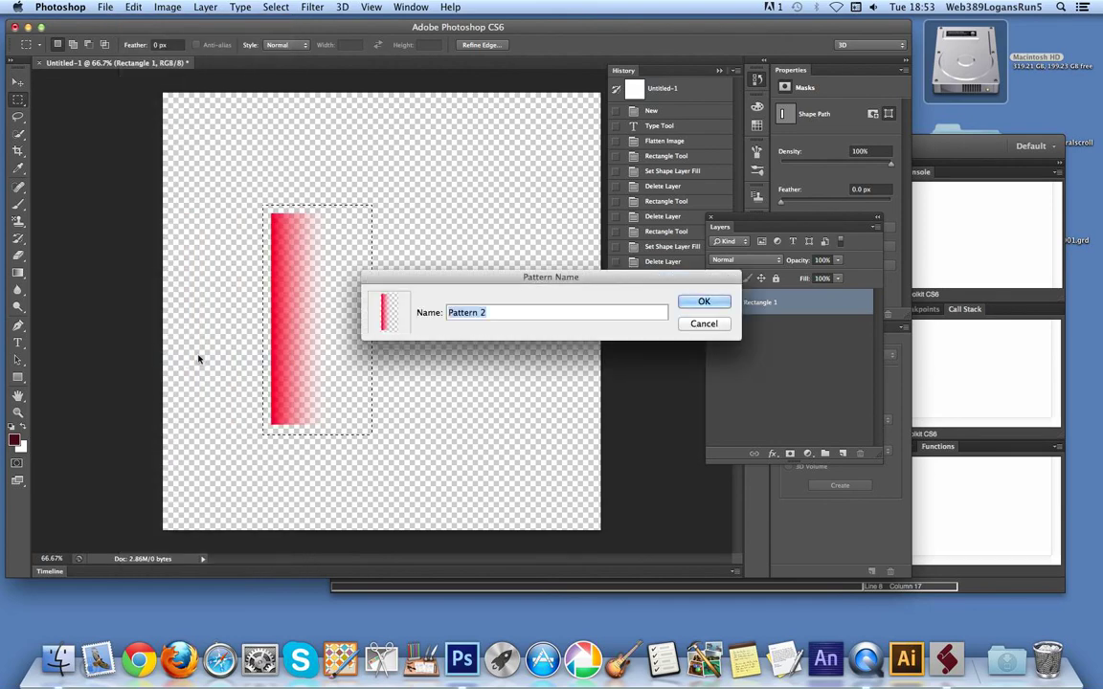
{"action": "left_click", "coordinate": [704, 303]}
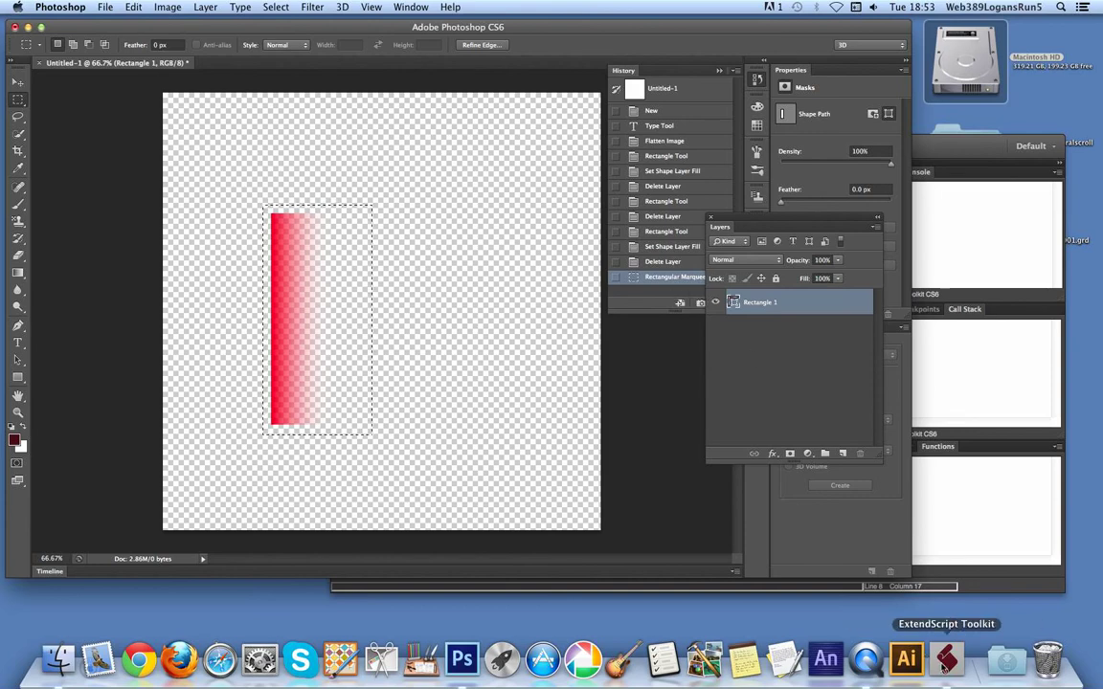
{"action": "left_click", "coordinate": [946, 659]}
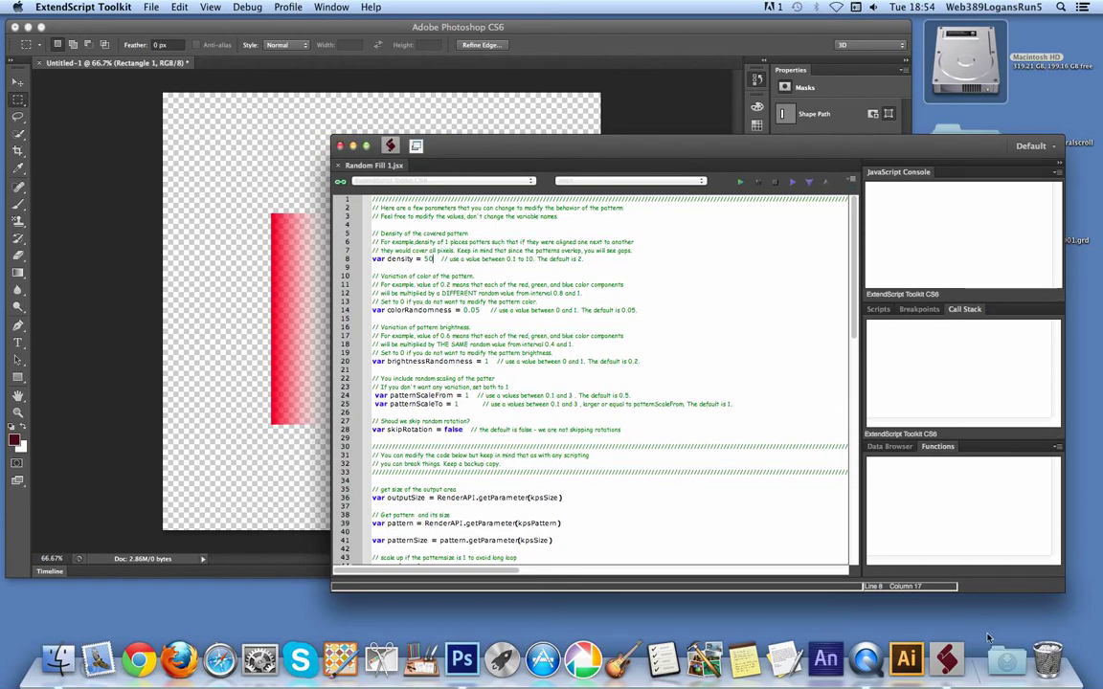
- Move the script editor aside and cycle with Cmd+Tab to the Finder window
{"action": "left_click_drag", "start_coordinate": [961, 153], "coordinate": [759, 155]}
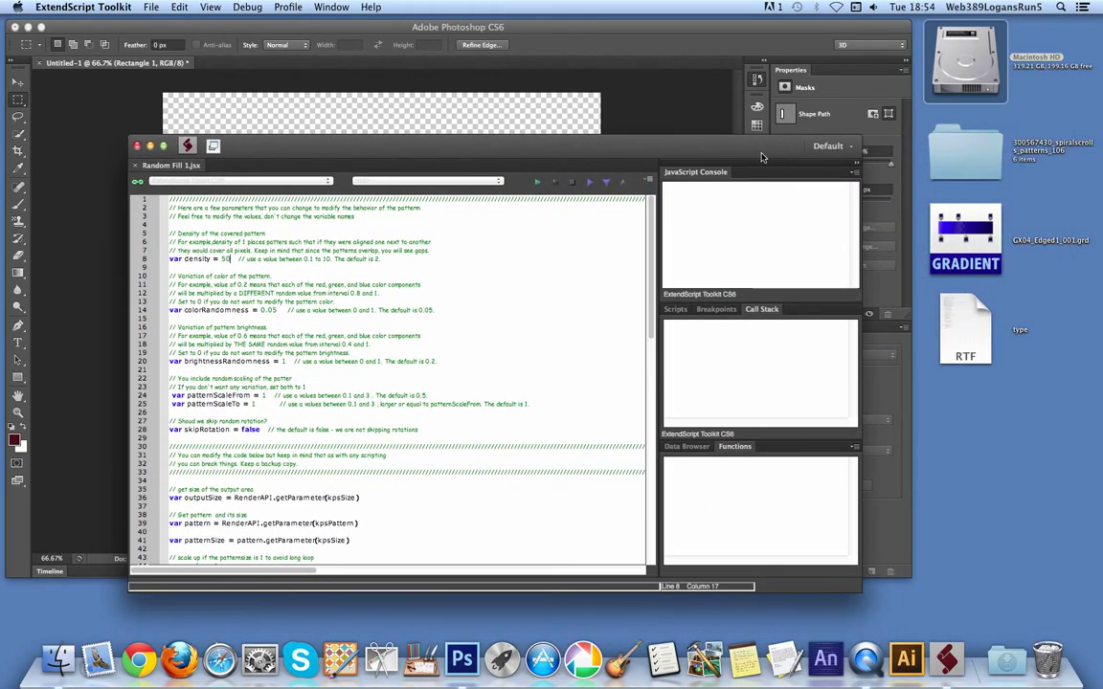
{"action": "key", "text": "super+Tab"}
{"action": "key", "text": "super+Tab"}
{"action": "key", "text": "super+Tab"}
{"action": "key", "text": "super+Tab"}
{"action": "key", "text": "super+Tab"}
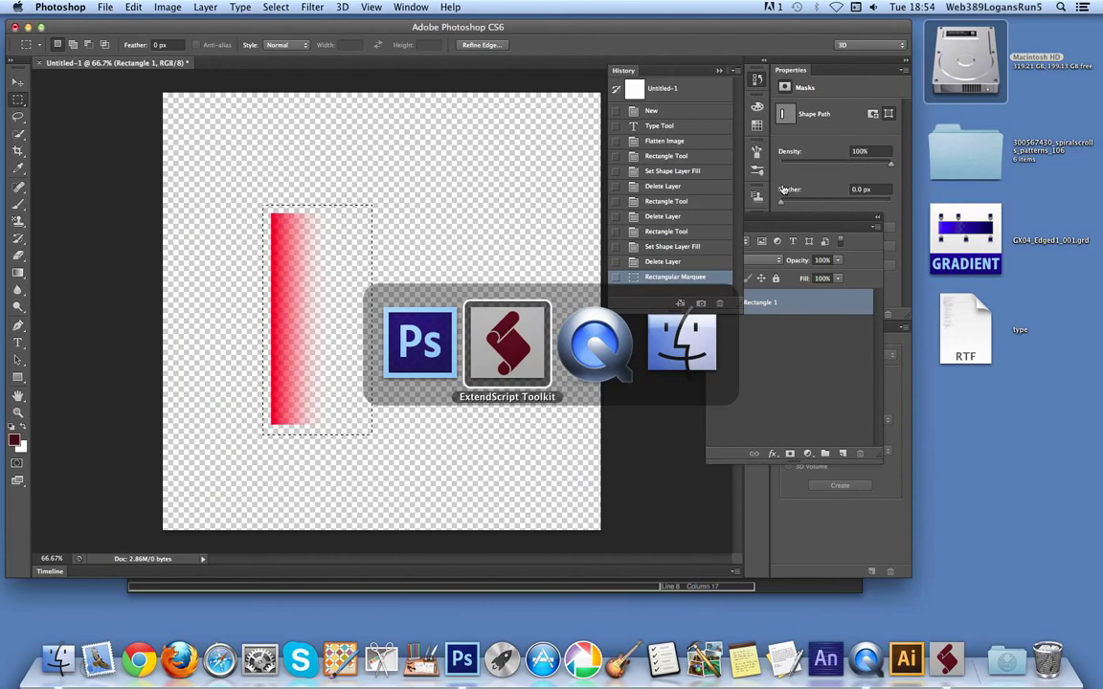
{"action": "key", "text": "super+Tab"}
{"action": "key", "text": "super+Tab"}
{"action": "key", "text": "super+Tab"}
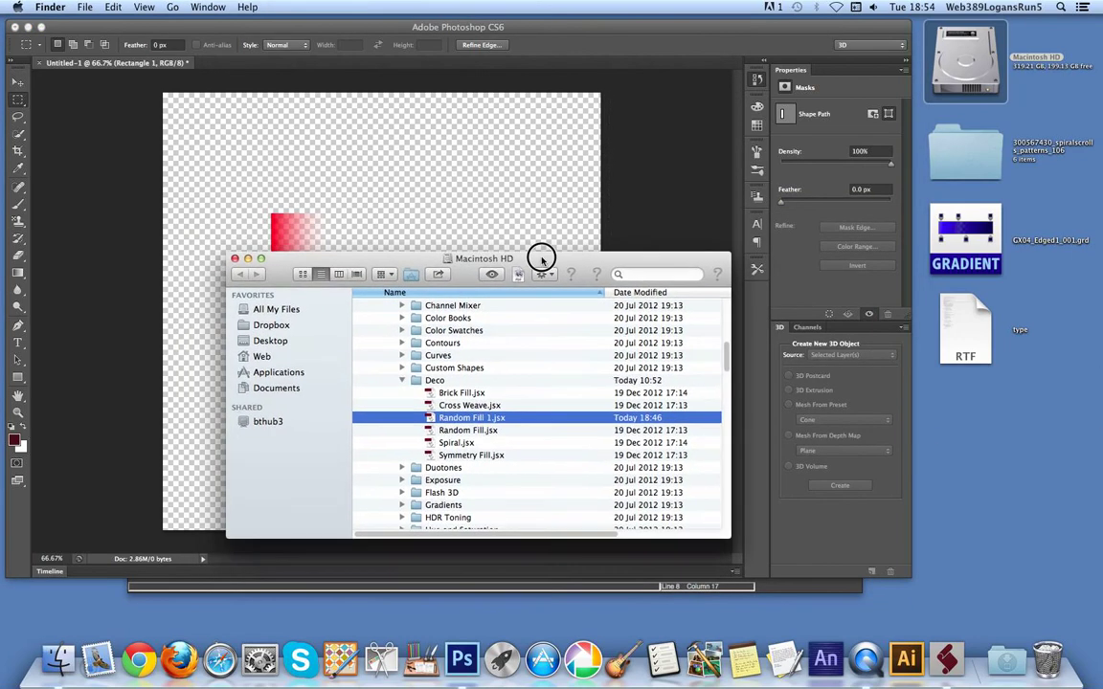
- Reposition Finder to check Random Fill 1.jsx in the Deco folder, then return to ExtendScript Toolkit
{"action": "left_click_drag", "start_coordinate": [536, 276], "coordinate": [565, 222]}
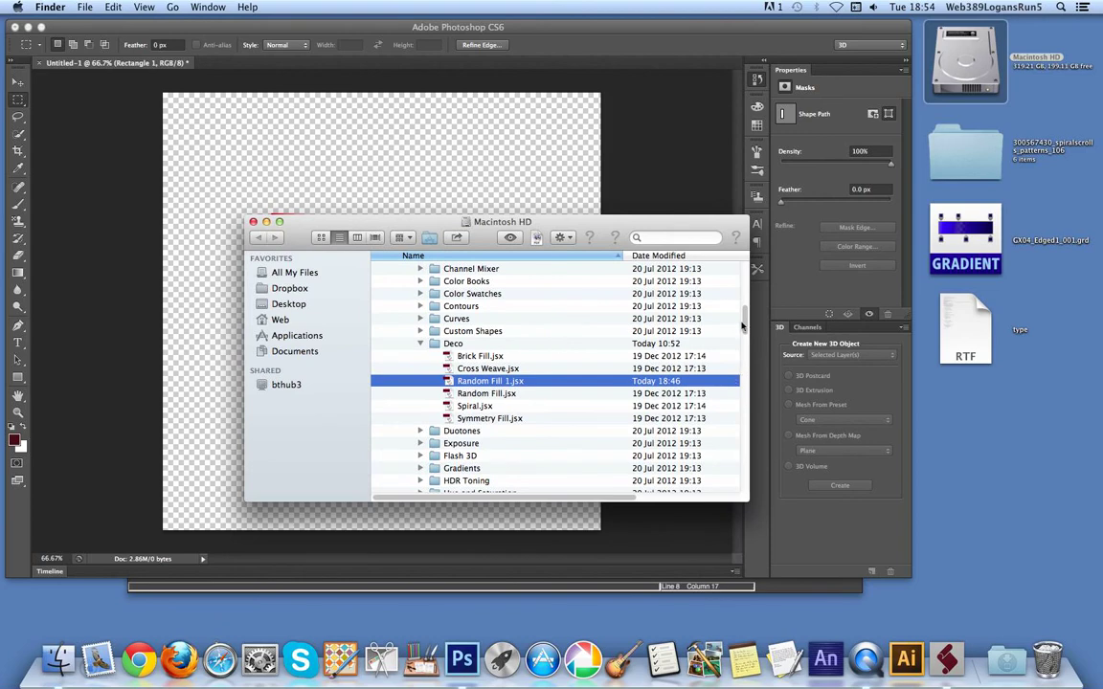
{"action": "mouse_move", "coordinate": [745, 316]}
{"action": "left_mouse_down"}
{"action": "mouse_move", "coordinate": [747, 287]}
{"action": "mouse_move", "coordinate": [736, 281]}
{"action": "mouse_move", "coordinate": [736, 322]}
{"action": "left_mouse_up"}
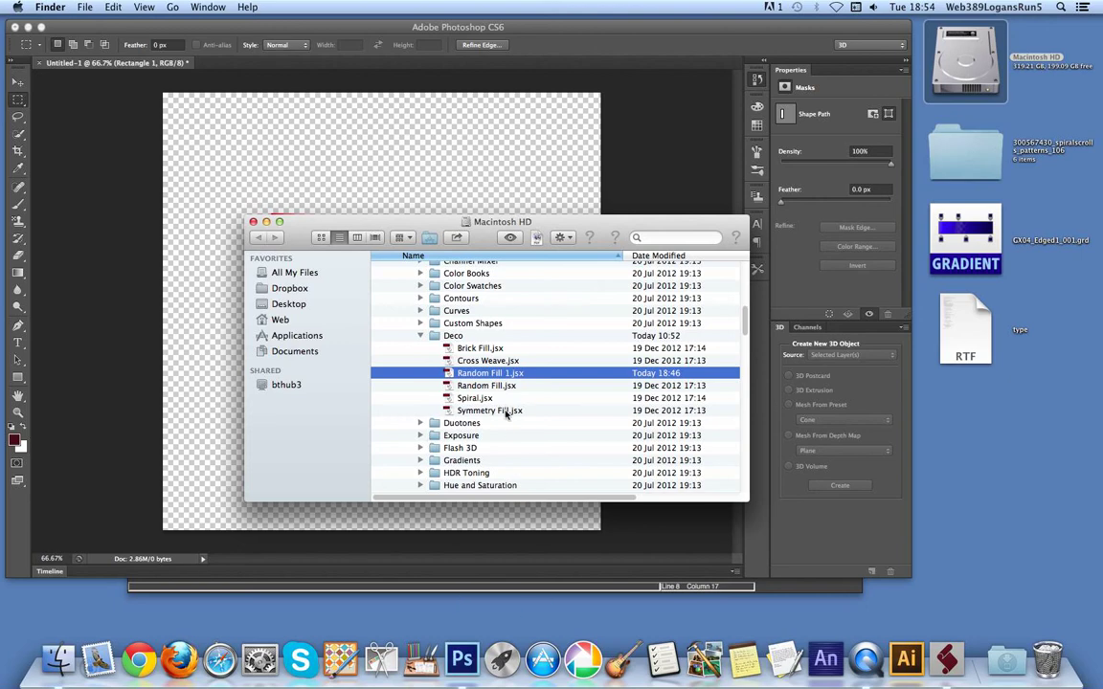
{"action": "key", "text": "super+Tab"}
{"action": "key", "text": "super+Tab"}
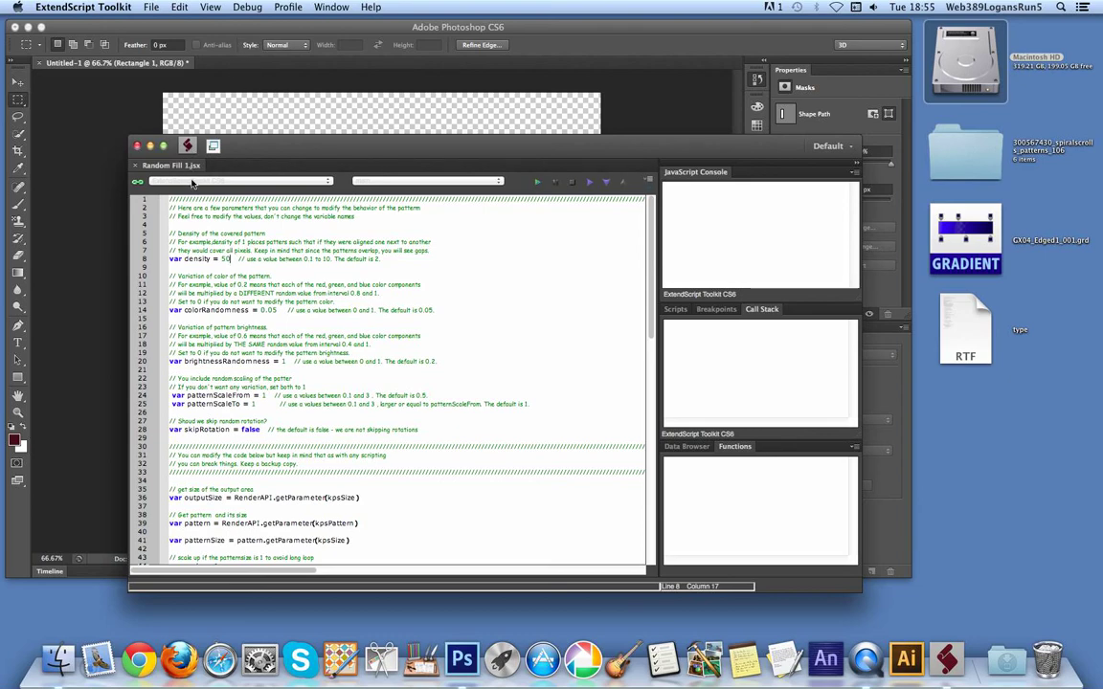
- Confirm in the File menu that Random Fill 1.jsx needs no saving, then return to Photoshop
{"action": "left_click", "coordinate": [145, 8]}
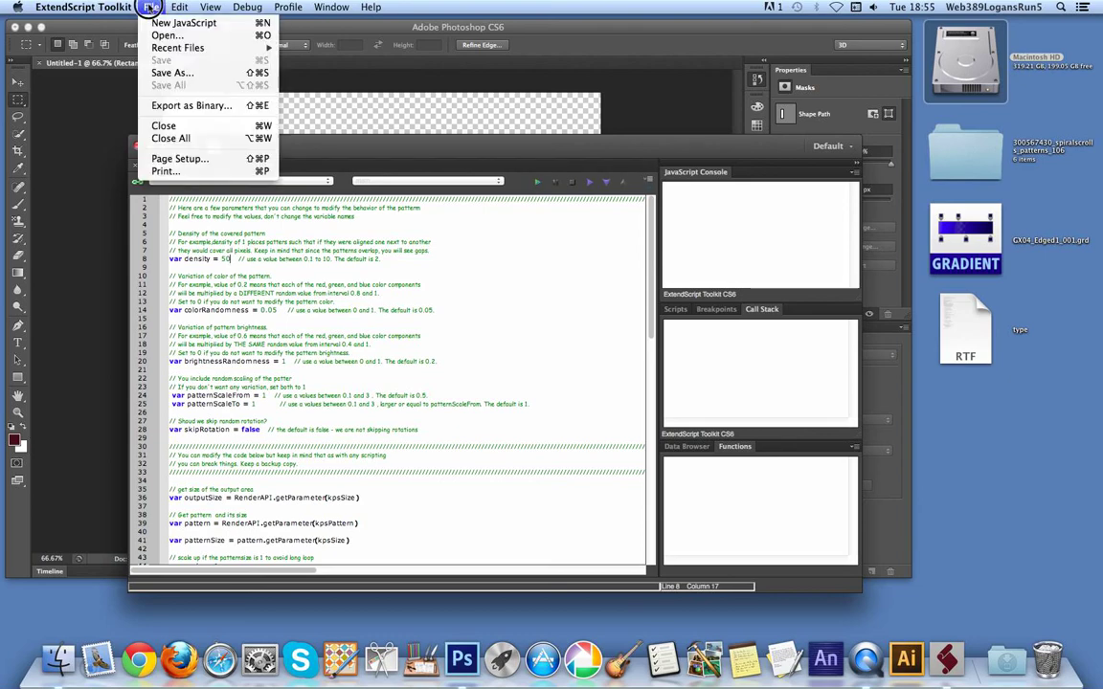
{"action": "left_click", "coordinate": [315, 336]}
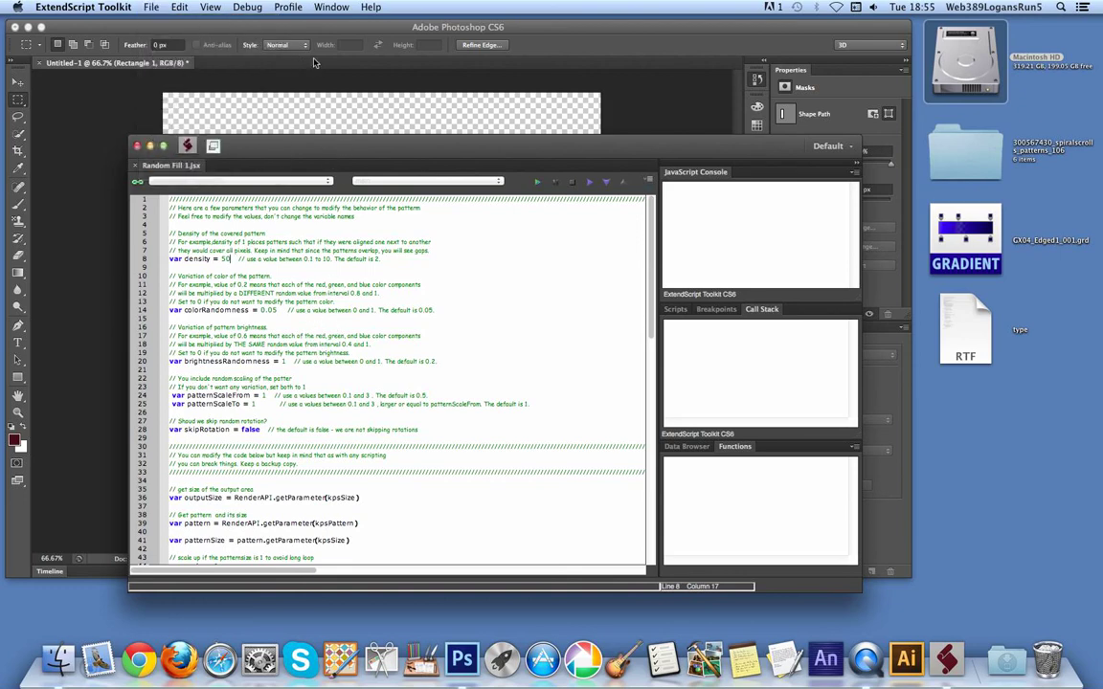
{"action": "left_click", "coordinate": [266, 27]}
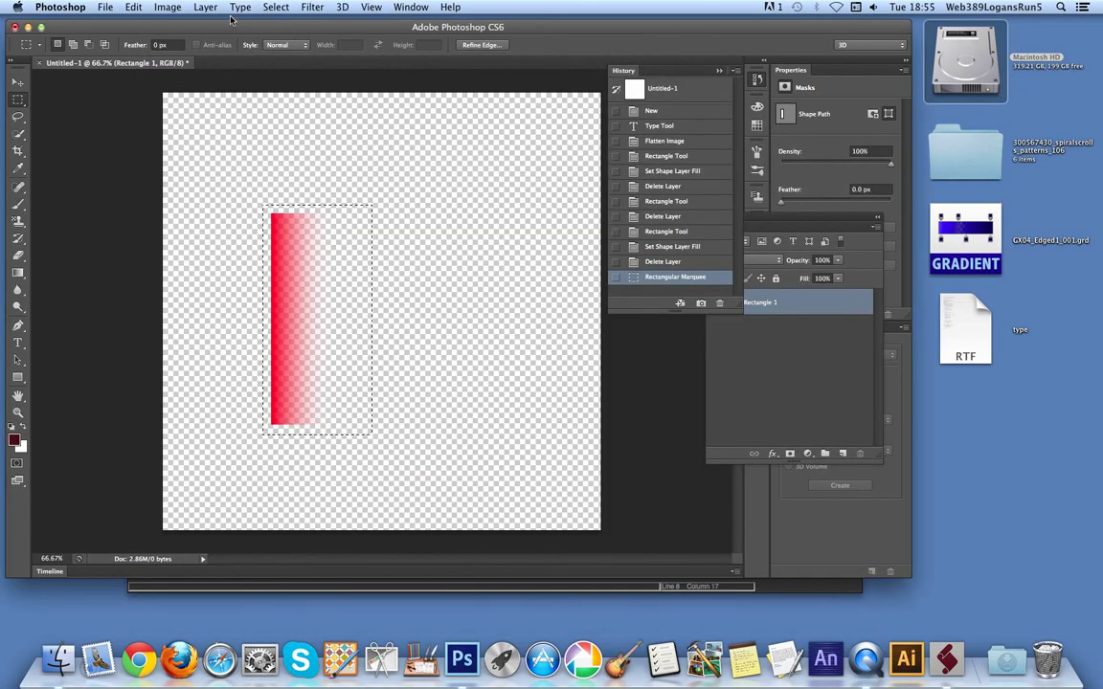
- Deselect the marquee and flatten the image into a single background
{"action": "left_click", "coordinate": [276, 7]}
{"action": "left_click", "coordinate": [278, 32]}
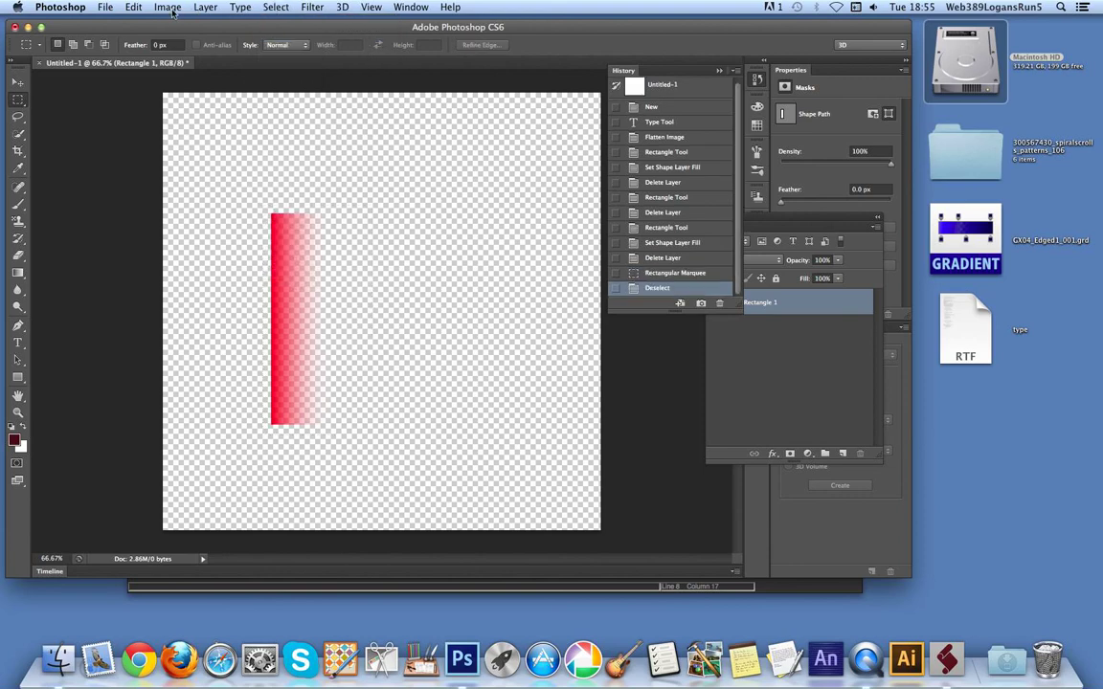
{"action": "left_click", "coordinate": [136, 8]}
{"action": "mouse_move", "coordinate": [204, 6]}
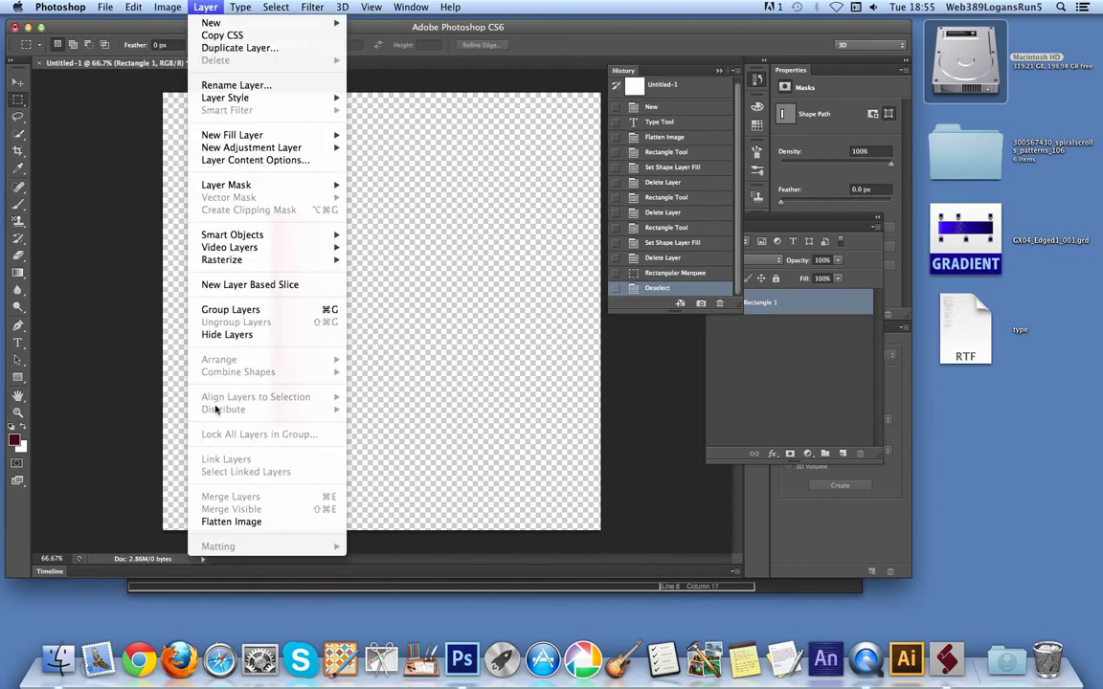
{"action": "left_click", "coordinate": [216, 523]}
- Fill the whole canvas with the maroon foreground colour
{"action": "left_click_drag", "start_coordinate": [134, 8], "coordinate": [153, 222]}
{"action": "left_click", "coordinate": [510, 270]}
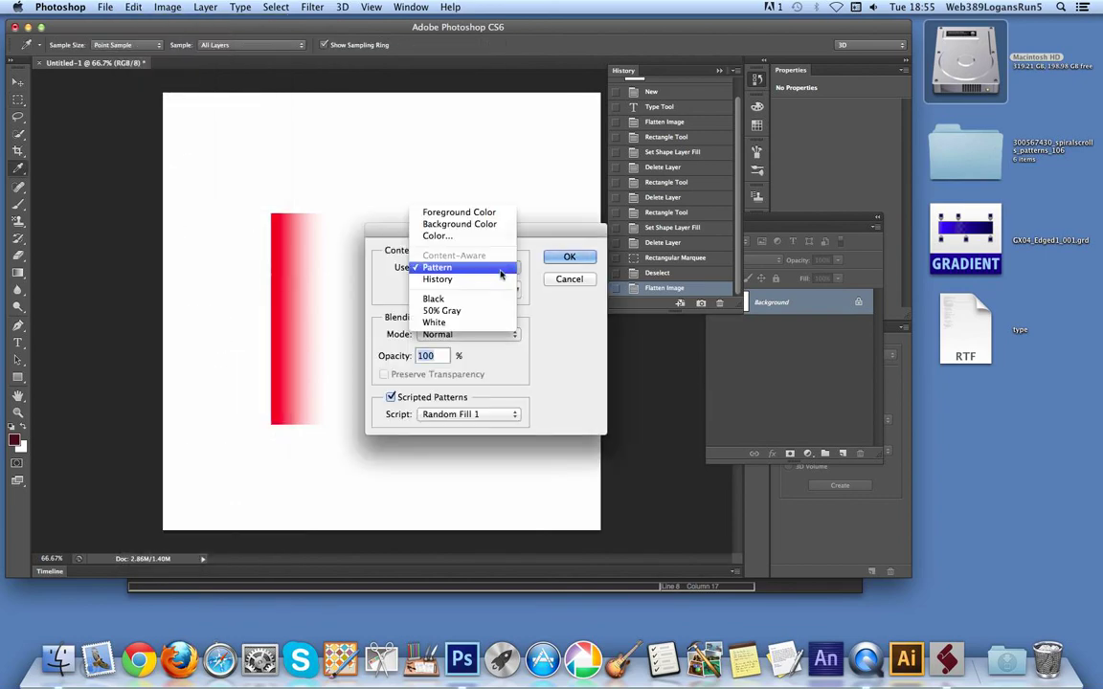
{"action": "left_click", "coordinate": [459, 214]}
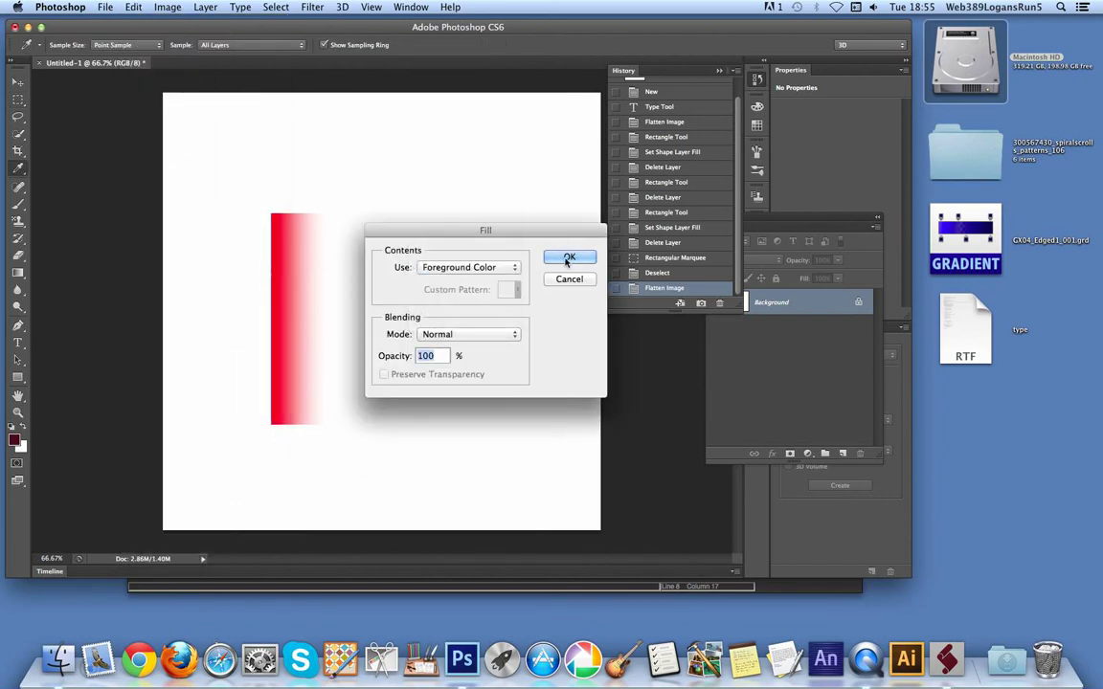
{"action": "left_click", "coordinate": [572, 257]}
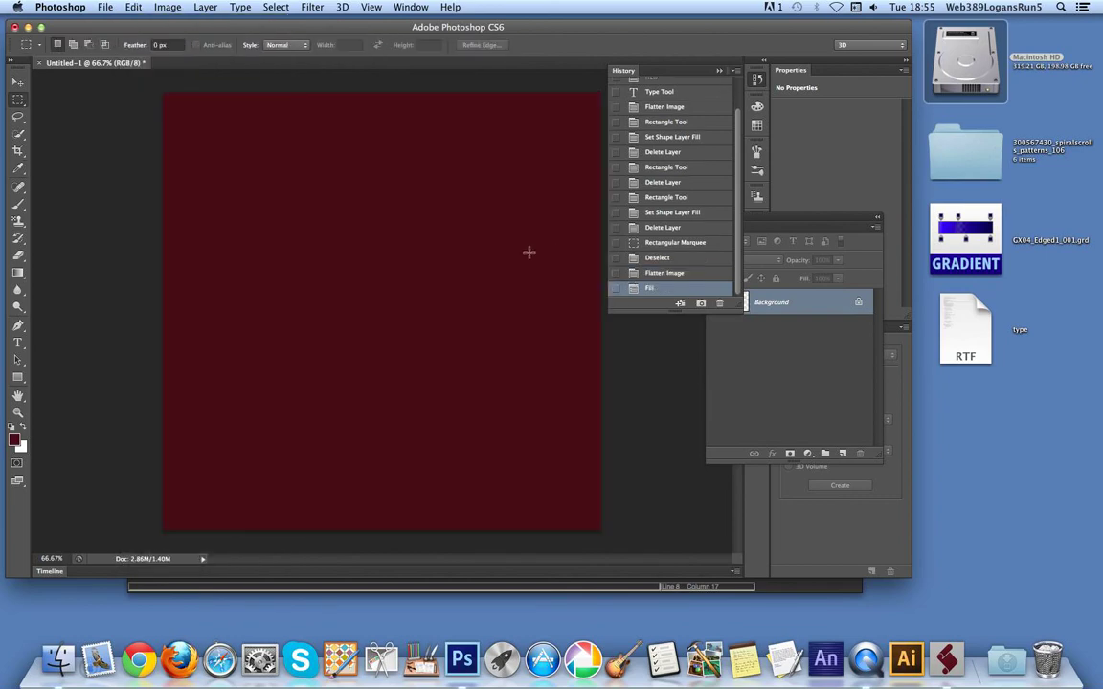
{"action": "left_click", "coordinate": [130, 8]}
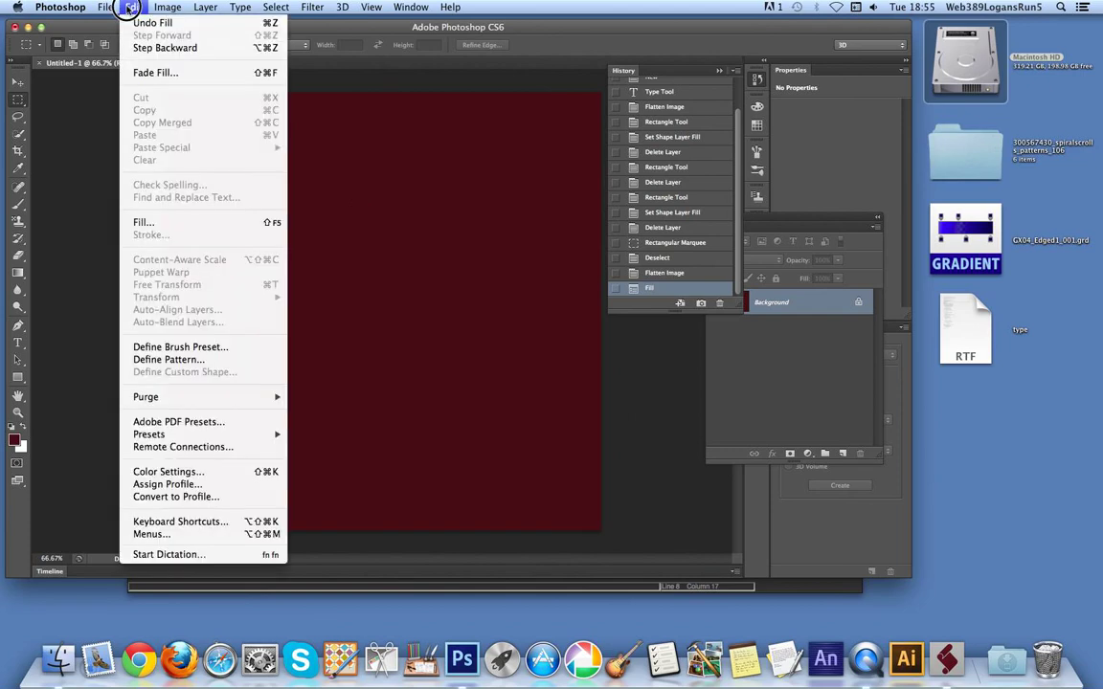
- Fill the canvas with the red gradient bar pattern using the Random Fill 1 scripted pattern
{"action": "left_click", "coordinate": [161, 225]}
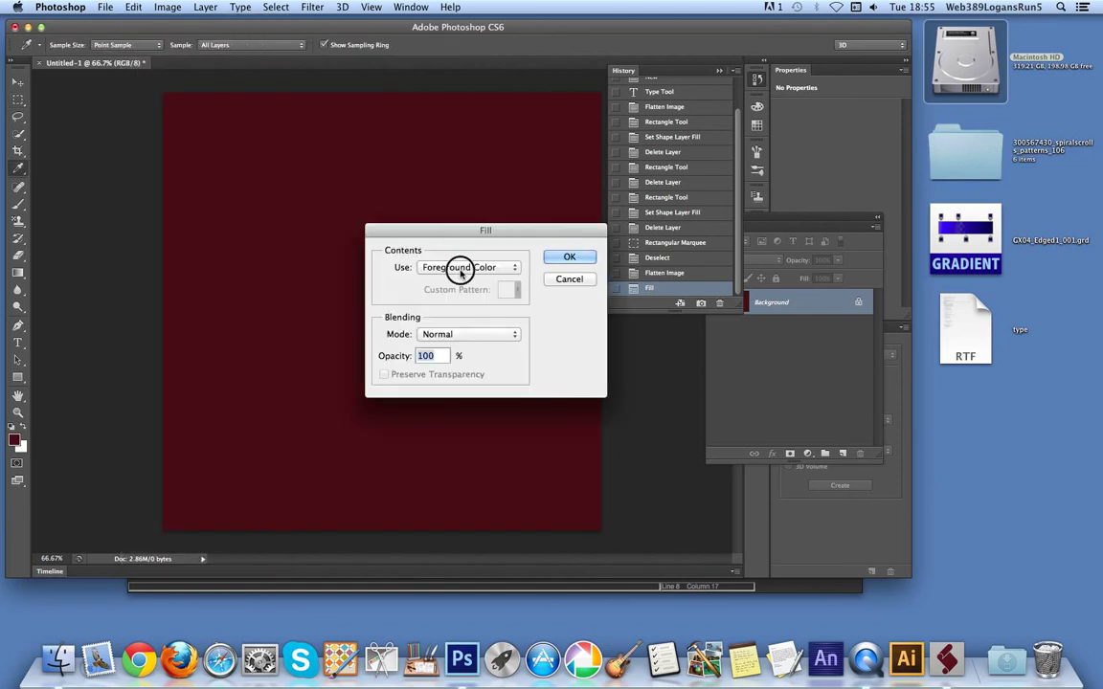
{"action": "left_click", "coordinate": [460, 265]}
{"action": "left_click", "coordinate": [447, 326]}
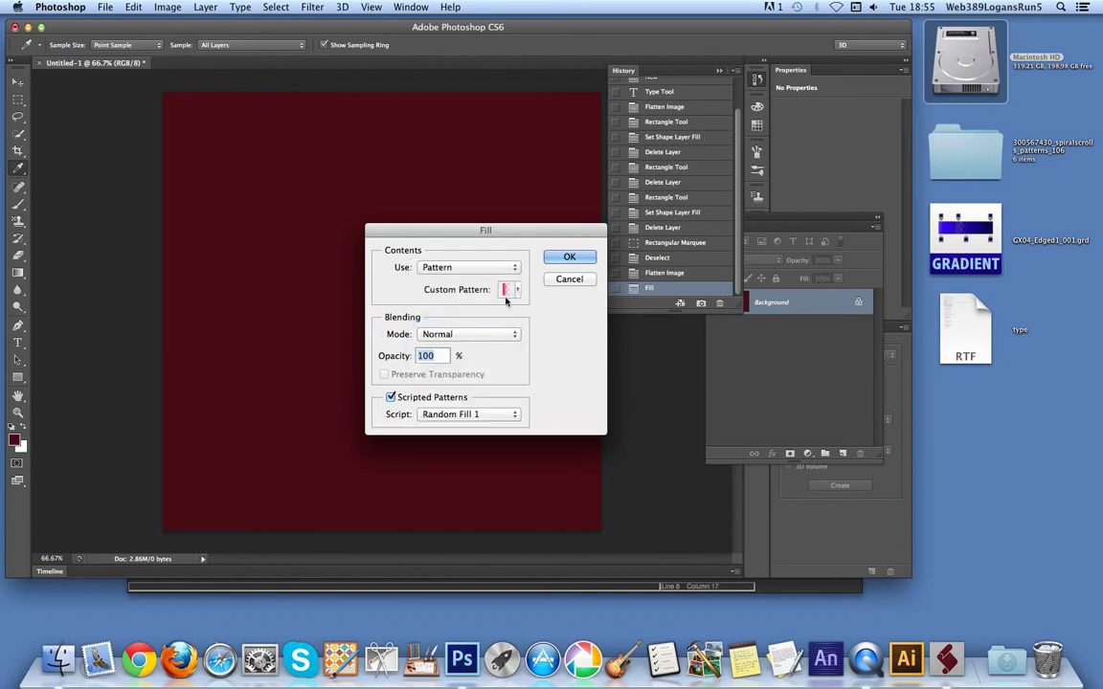
{"action": "left_click", "coordinate": [517, 291]}
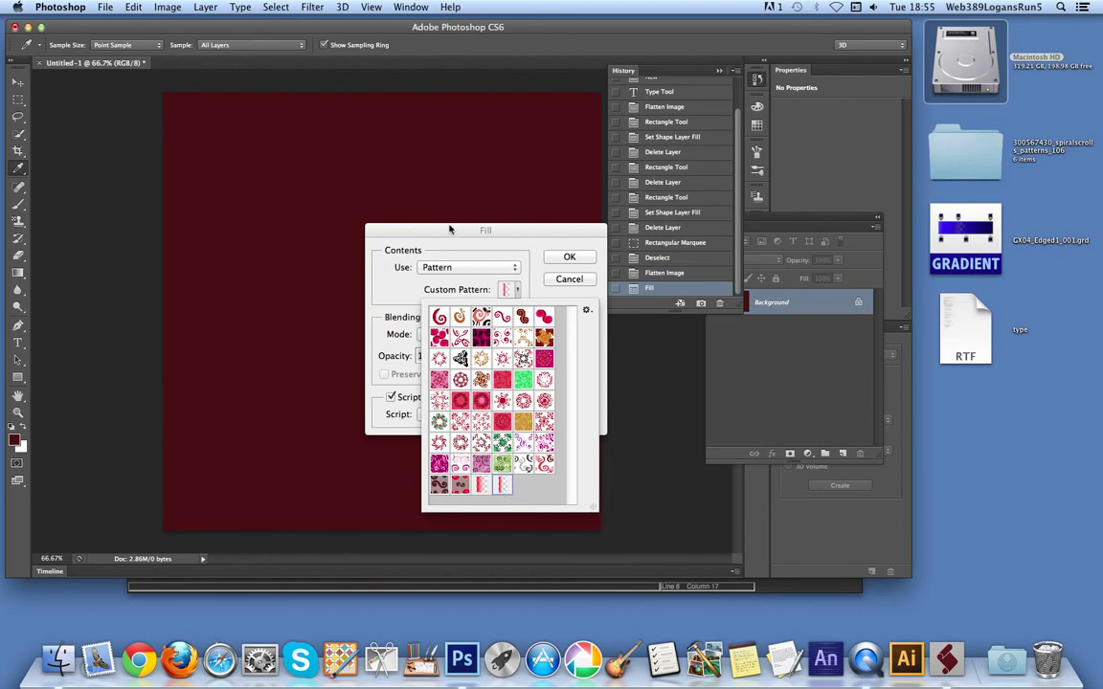
{"action": "left_click", "coordinate": [406, 210]}
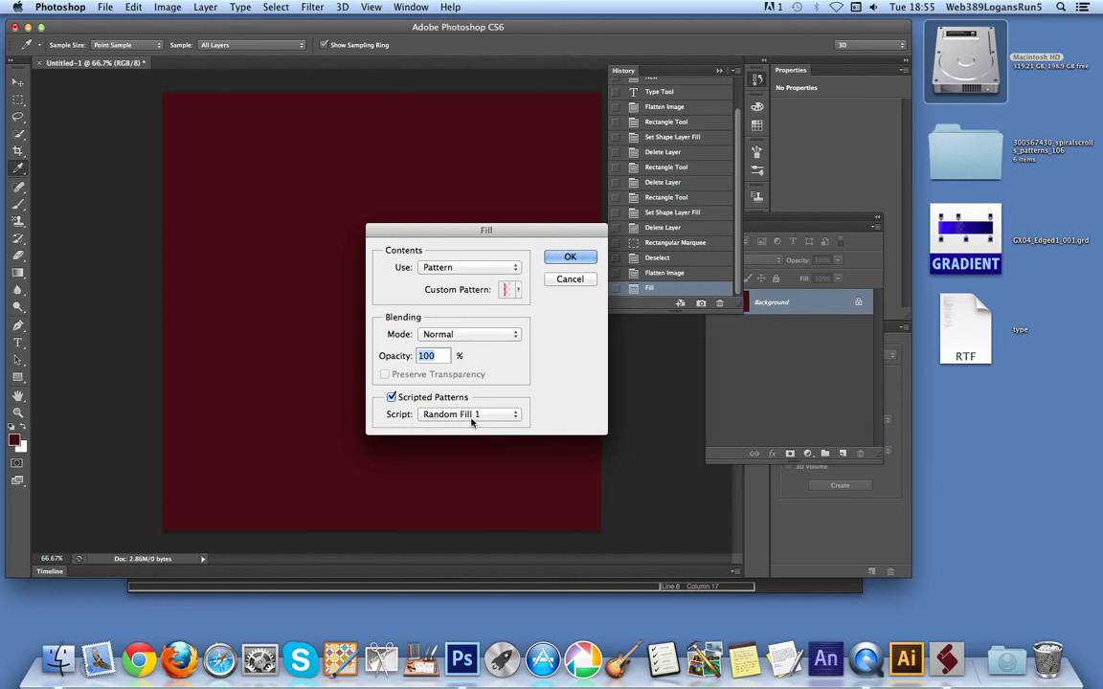
{"action": "left_click", "coordinate": [569, 256]}
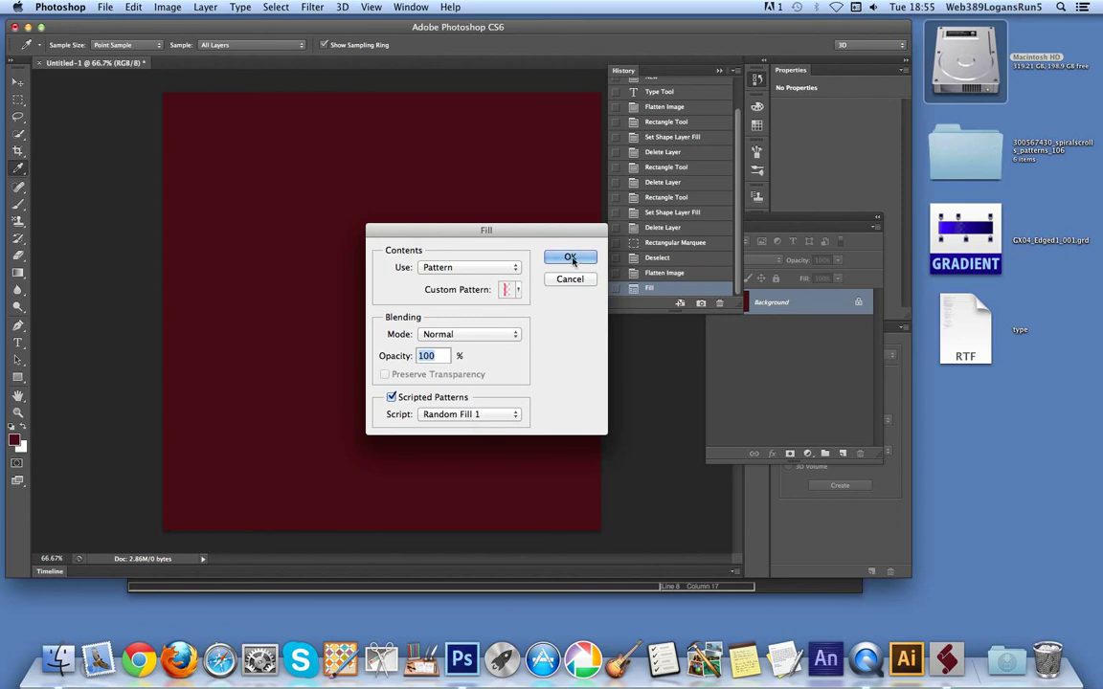